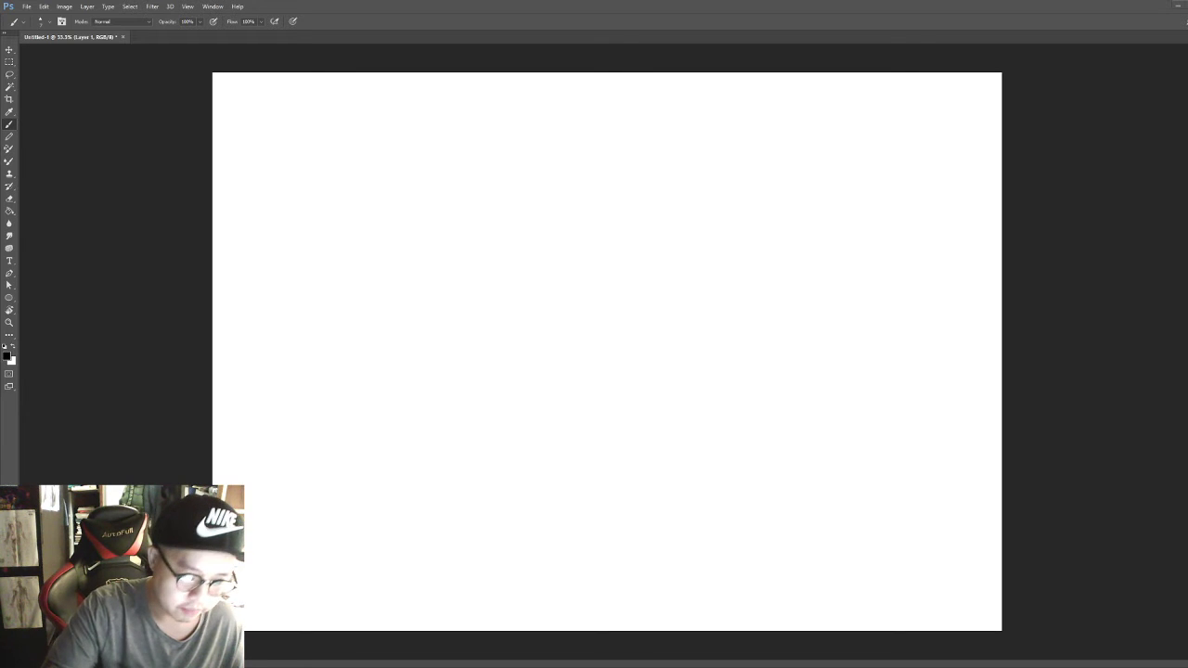
Sketch a coil with a short stem, a small cylinder beside it and angular bracket shapes in the canvas's upper middle.
mouse_move(570, 223)
mouse_down()
mouse_move(572, 202)
mouse_move(584, 278)
mouse_move(570, 287)
mouse_move(564, 260)
mouse_move(574, 277)
mouse_move(568, 260)
mouse_move(558, 283)
mouse_move(547, 263)
mouse_move(551, 295)
mouse_up()
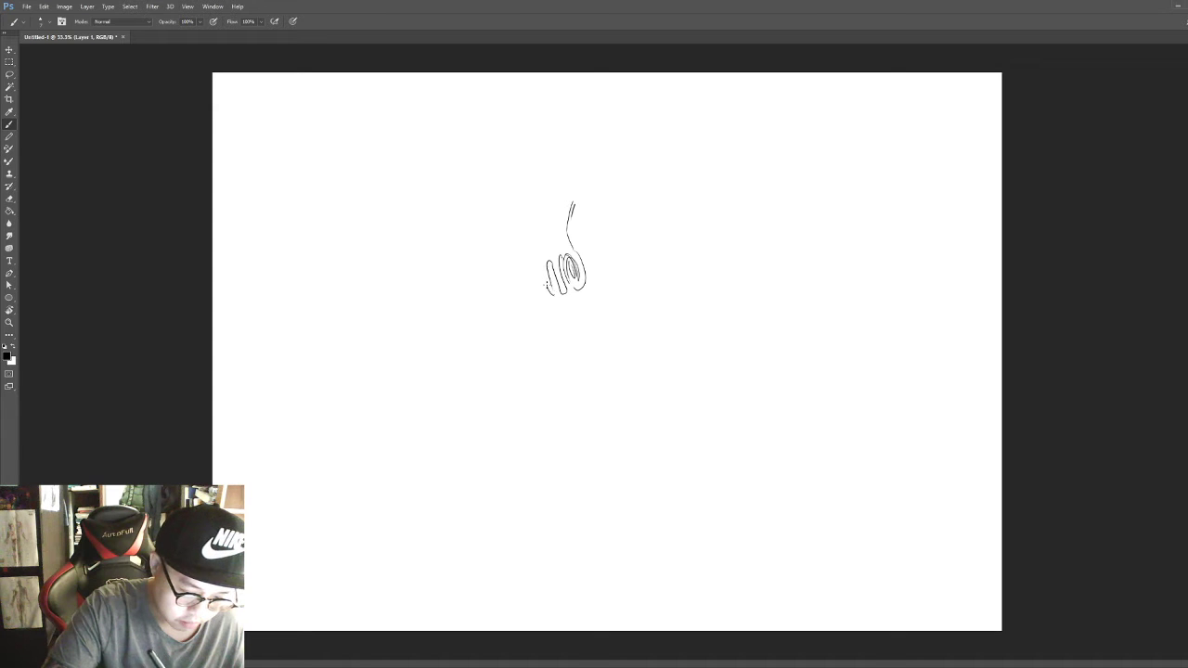
mouse_move(591, 258)
mouse_down()
mouse_move(593, 286)
mouse_move(611, 280)
mouse_move(590, 247)
mouse_move(609, 241)
mouse_move(614, 279)
mouse_move(622, 235)
mouse_move(626, 266)
mouse_move(652, 237)
mouse_move(626, 271)
mouse_move(644, 276)
mouse_move(629, 285)
mouse_move(649, 276)
mouse_move(627, 301)
mouse_move(647, 310)
mouse_move(656, 267)
mouse_up()
drag(654, 275, 657, 257)
mouse_move(603, 292)
mouse_down()
mouse_move(621, 324)
mouse_move(609, 303)
mouse_move(622, 336)
mouse_move(644, 327)
mouse_move(629, 336)
mouse_move(650, 326)
mouse_move(673, 276)
mouse_up()
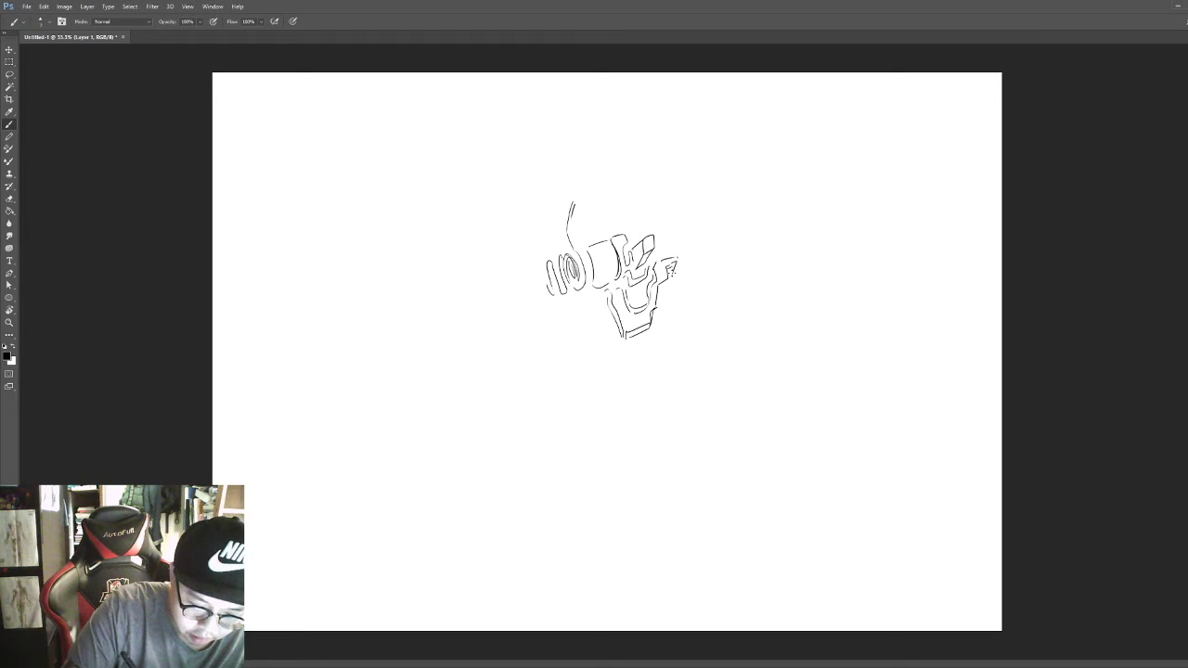
Draw curling tubes and a tall leaf-shaped loop around the brackets, plus a long double S-curve descending towards the canvas's lower middle.
mouse_move(659, 328)
mouse_down()
mouse_move(689, 246)
mouse_move(674, 248)
mouse_move(670, 224)
mouse_move(684, 221)
mouse_move(664, 223)
mouse_move(685, 200)
mouse_move(678, 232)
mouse_move(700, 267)
mouse_move(671, 322)
mouse_move(647, 349)
mouse_move(624, 350)
mouse_move(644, 358)
mouse_move(650, 346)
mouse_move(590, 356)
mouse_move(630, 384)
mouse_move(649, 371)
mouse_move(646, 380)
mouse_move(629, 385)
mouse_move(707, 291)
mouse_move(720, 230)
mouse_move(738, 249)
mouse_move(703, 214)
mouse_move(726, 144)
mouse_move(741, 218)
mouse_up()
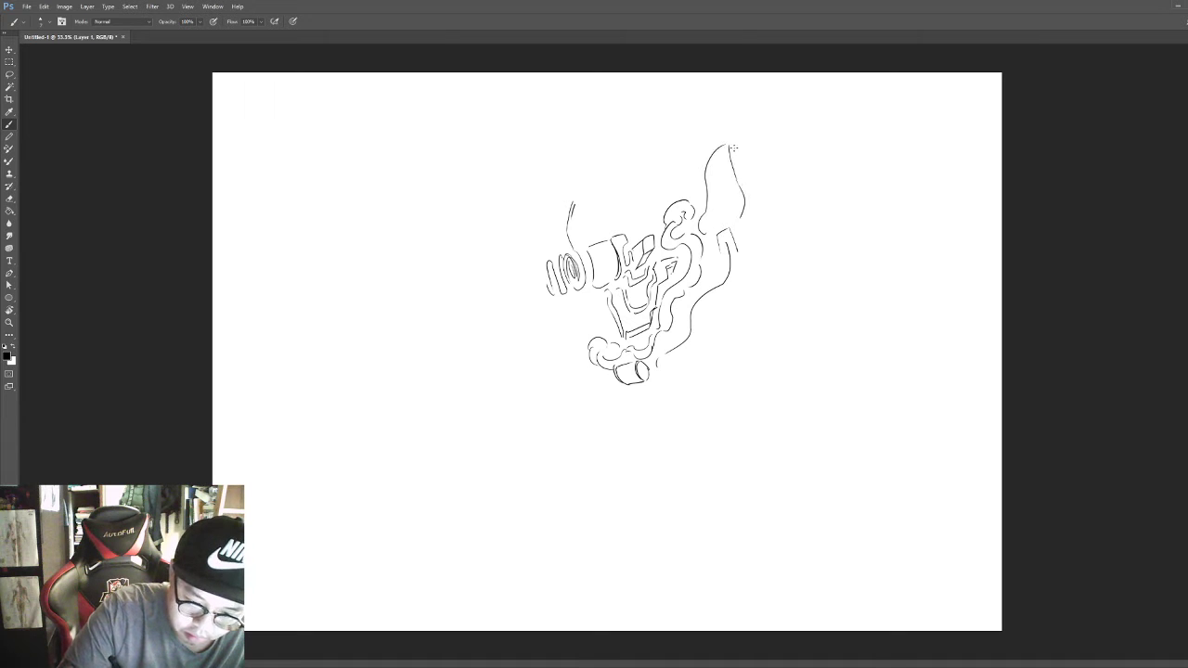
mouse_move(733, 147)
mouse_down()
mouse_move(750, 191)
mouse_move(742, 227)
mouse_move(750, 154)
mouse_move(761, 198)
mouse_move(739, 239)
mouse_move(758, 251)
mouse_move(704, 320)
mouse_move(742, 314)
mouse_move(728, 302)
mouse_move(742, 267)
mouse_move(748, 299)
mouse_move(759, 265)
mouse_move(759, 290)
mouse_move(770, 261)
mouse_move(764, 289)
mouse_move(788, 292)
mouse_move(790, 269)
mouse_move(755, 343)
mouse_move(796, 350)
mouse_move(809, 339)
mouse_move(803, 366)
mouse_up()
mouse_move(739, 328)
mouse_down()
mouse_move(702, 453)
mouse_move(620, 498)
mouse_move(689, 473)
mouse_up()
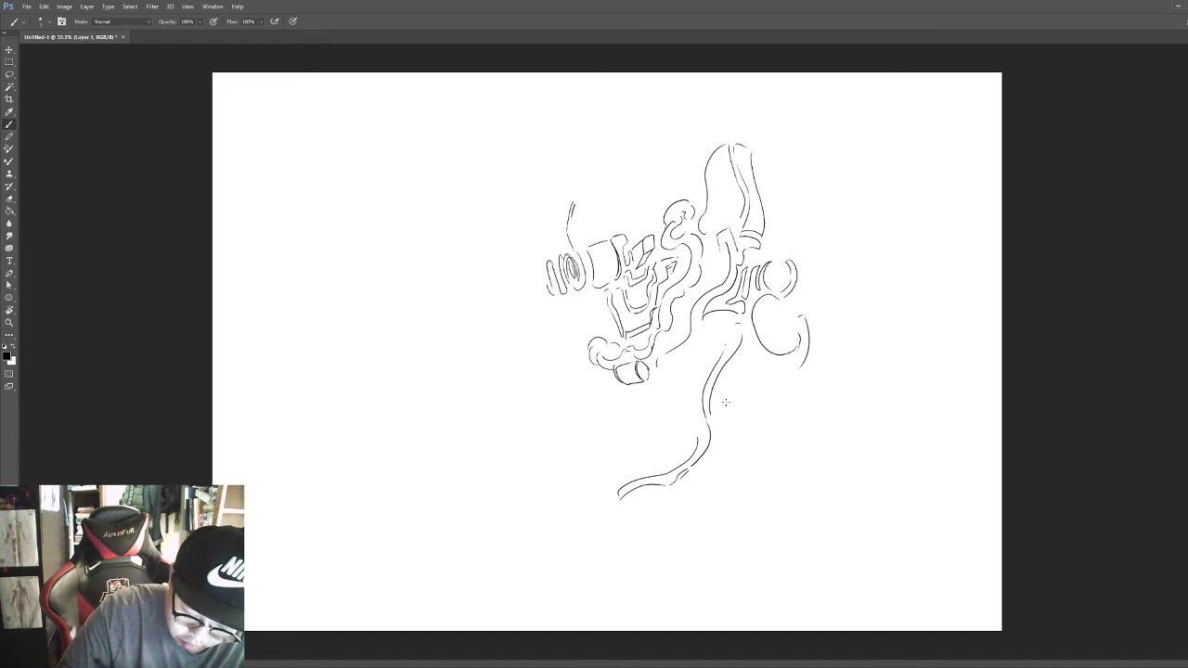
Draw a spoked wheel with a round hub and broken concentric rings against the bend of the long S-curve.
mouse_move(713, 413)
mouse_down()
mouse_move(740, 408)
mouse_move(760, 436)
mouse_up()
mouse_move(707, 464)
mouse_down()
mouse_move(734, 480)
mouse_move(729, 431)
mouse_move(731, 463)
mouse_move(718, 466)
mouse_move(737, 466)
mouse_move(751, 425)
mouse_move(752, 457)
mouse_up()
mouse_move(725, 412)
mouse_down()
mouse_move(715, 437)
mouse_move(724, 406)
mouse_move(759, 417)
mouse_move(766, 451)
mouse_up()
mouse_move(693, 475)
mouse_down()
mouse_move(723, 486)
mouse_move(759, 473)
mouse_up()
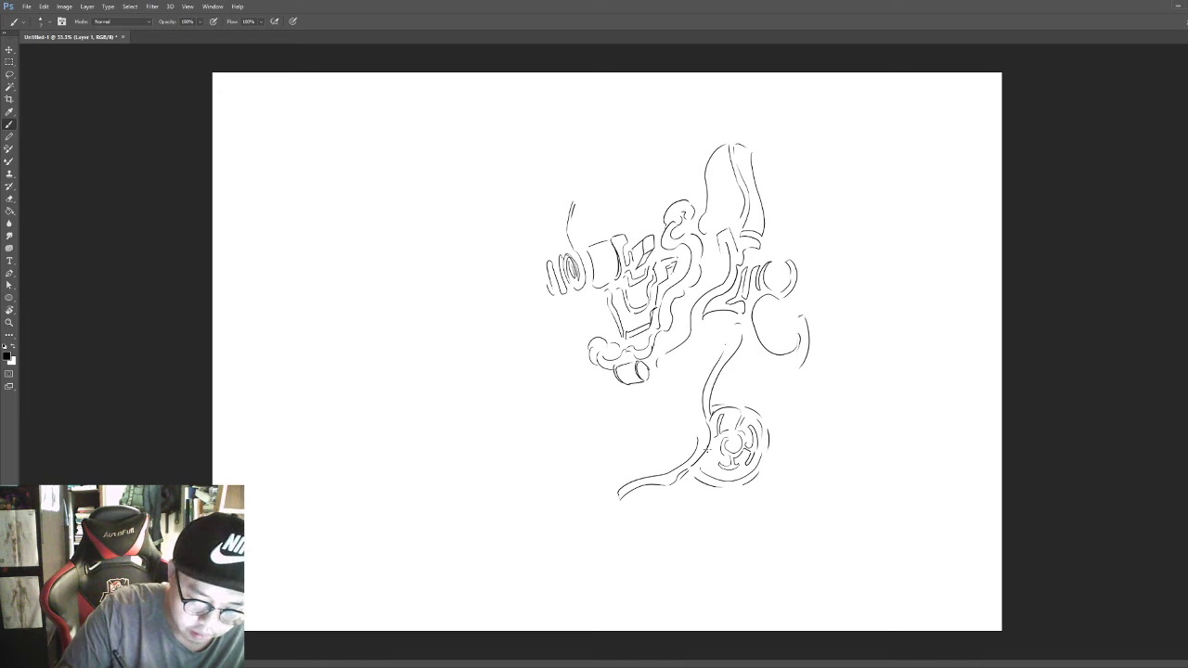
drag(713, 441, 700, 463)
Fill the area around the S-curve with a stepped zigzag, hooked scrolls, folded ribbons and a small fork-like shape above the wheel.
mouse_move(547, 408)
mouse_down()
mouse_move(545, 436)
mouse_move(557, 416)
mouse_move(553, 433)
mouse_move(592, 414)
mouse_move(568, 436)
mouse_move(589, 419)
mouse_move(587, 441)
mouse_move(595, 414)
mouse_up()
mouse_move(594, 415)
mouse_down()
mouse_move(619, 438)
mouse_move(609, 470)
mouse_move(623, 464)
mouse_move(617, 446)
mouse_move(632, 422)
mouse_move(642, 424)
mouse_move(640, 437)
mouse_move(632, 425)
mouse_move(643, 429)
mouse_move(631, 464)
mouse_move(645, 455)
mouse_move(608, 477)
mouse_move(585, 468)
mouse_move(596, 481)
mouse_move(568, 484)
mouse_move(572, 506)
mouse_move(568, 488)
mouse_move(554, 501)
mouse_move(570, 491)
mouse_move(573, 515)
mouse_move(675, 423)
mouse_move(670, 464)
mouse_move(684, 451)
mouse_move(673, 418)
mouse_move(688, 410)
mouse_move(662, 425)
mouse_move(627, 406)
mouse_move(662, 375)
mouse_move(658, 407)
mouse_up()
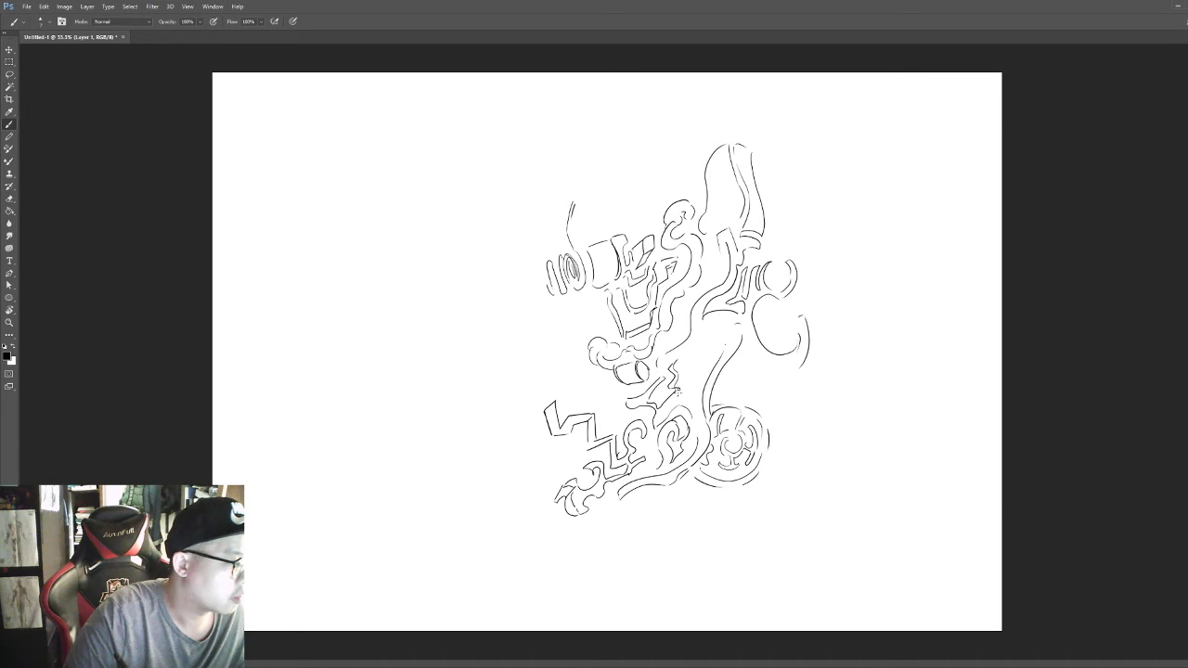
mouse_move(678, 389)
mouse_down()
mouse_move(666, 411)
mouse_move(690, 397)
mouse_move(700, 330)
mouse_move(724, 329)
mouse_move(733, 394)
mouse_move(759, 384)
mouse_up()
drag(763, 360, 764, 385)
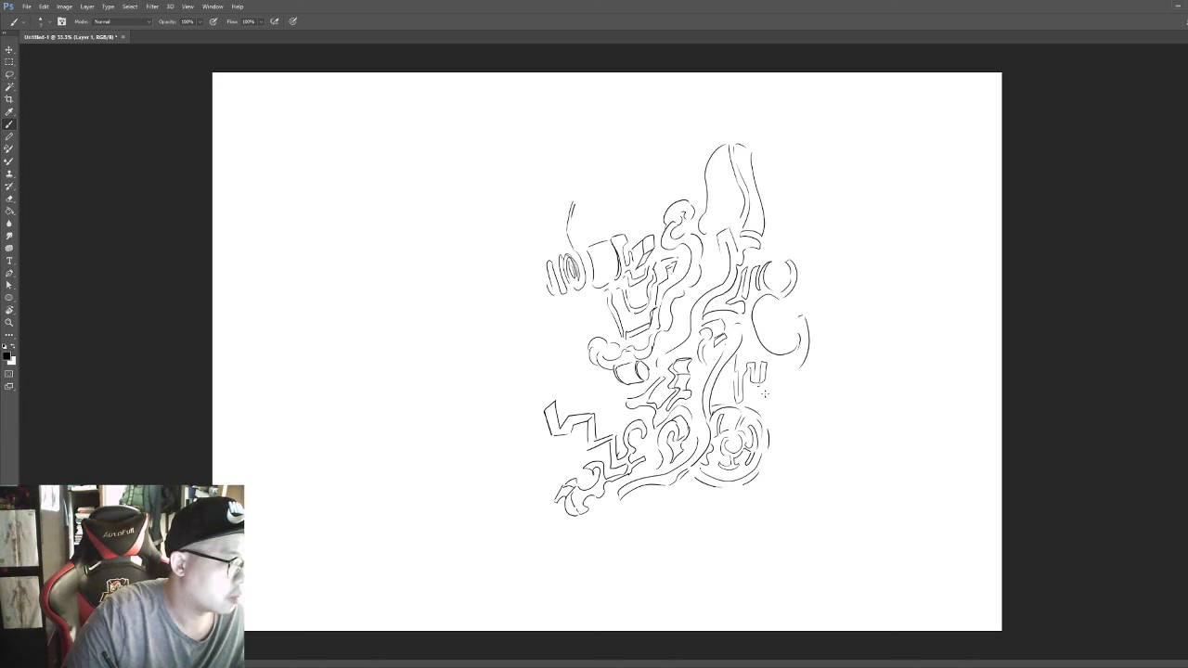
Draw a ringed horn beside the wheel, a bone-like form below it and a long wavy segmented ribbon in the canvas's lower right.
mouse_move(766, 392)
mouse_down()
mouse_move(770, 414)
mouse_move(778, 401)
mouse_move(790, 423)
mouse_move(804, 399)
mouse_move(813, 426)
mouse_up()
mouse_move(799, 378)
mouse_down()
mouse_move(817, 416)
mouse_move(782, 429)
mouse_move(777, 490)
mouse_move(769, 456)
mouse_move(766, 486)
mouse_move(731, 498)
mouse_move(744, 508)
mouse_move(754, 494)
mouse_move(781, 495)
mouse_move(749, 569)
mouse_move(650, 535)
mouse_move(658, 524)
mouse_move(666, 539)
mouse_move(692, 531)
mouse_move(701, 522)
mouse_move(690, 497)
mouse_move(709, 534)
mouse_move(733, 530)
mouse_move(731, 559)
mouse_move(748, 550)
mouse_move(736, 539)
mouse_move(891, 364)
mouse_move(867, 392)
mouse_move(881, 431)
mouse_move(819, 501)
mouse_move(824, 525)
mouse_move(766, 577)
mouse_move(806, 581)
mouse_move(793, 586)
mouse_move(857, 530)
mouse_move(852, 508)
mouse_move(887, 455)
mouse_move(897, 405)
mouse_move(937, 442)
mouse_move(884, 549)
mouse_move(846, 556)
mouse_move(863, 568)
mouse_move(840, 610)
mouse_move(772, 597)
mouse_move(819, 608)
mouse_up()
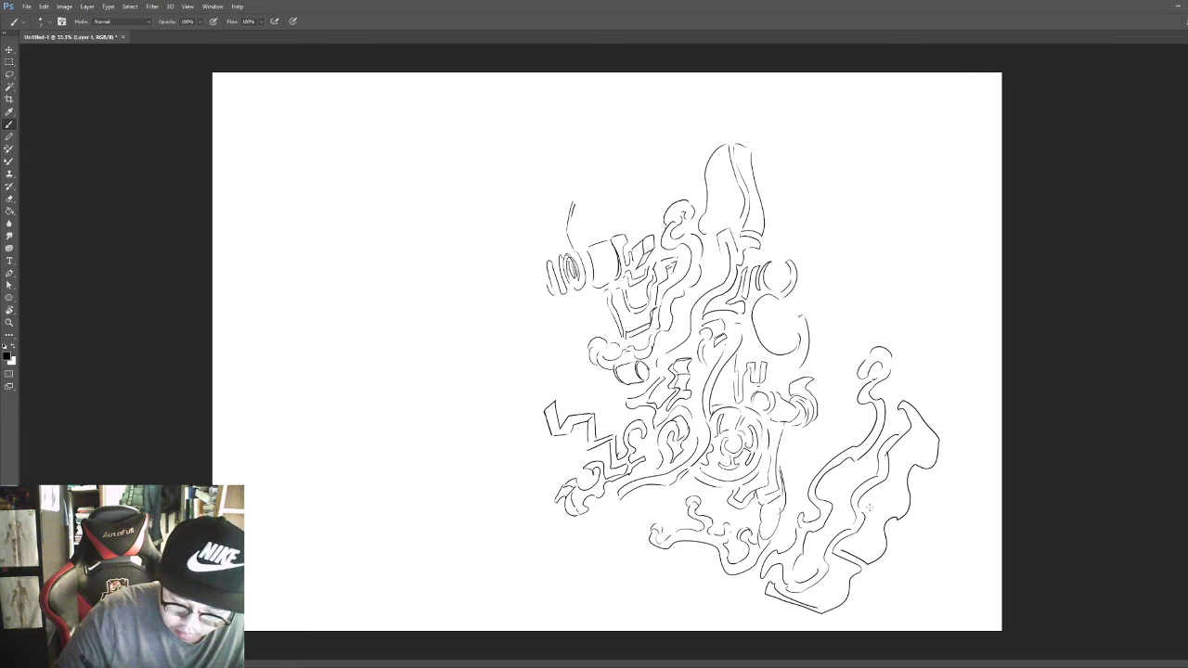
drag(868, 507, 880, 521)
mouse_move(882, 475)
mouse_down()
mouse_move(905, 496)
mouse_move(917, 434)
mouse_move(923, 461)
mouse_up()
Extend the doodle above the wavy ribbon with a toothed box, flowing bands, a striped block, a notched outer edge and a rounded square.
mouse_move(847, 392)
mouse_down()
mouse_move(857, 336)
mouse_move(908, 300)
mouse_move(909, 349)
mouse_move(915, 317)
mouse_move(965, 348)
mouse_move(935, 382)
mouse_move(919, 344)
mouse_up()
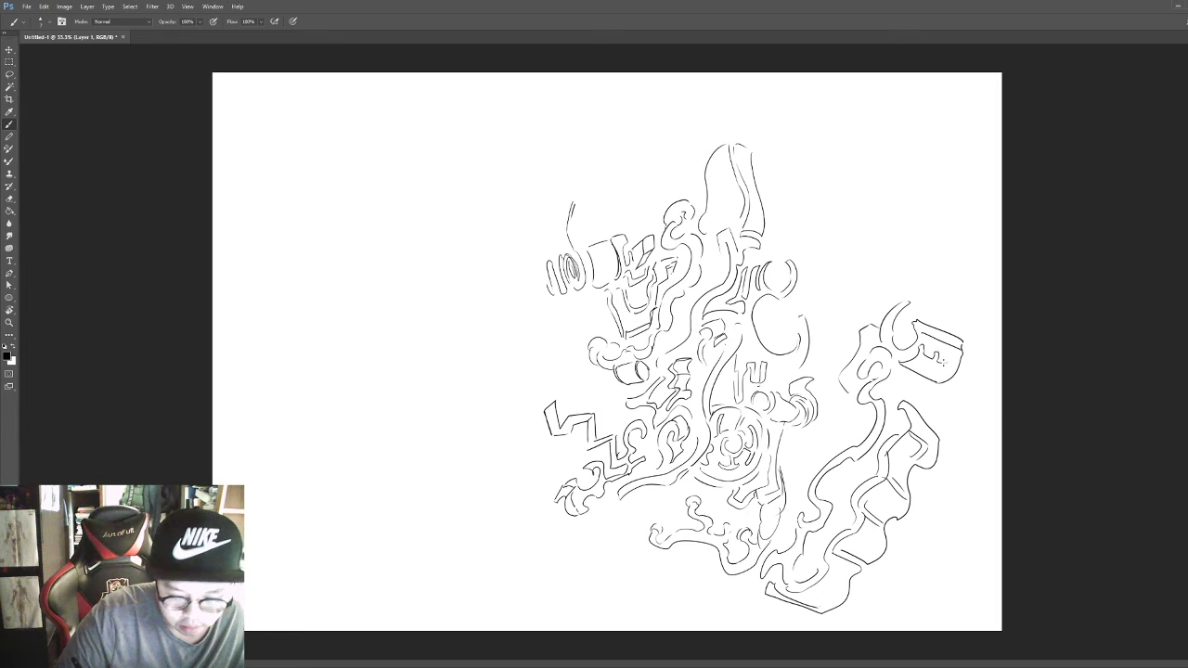
drag(909, 302, 949, 318)
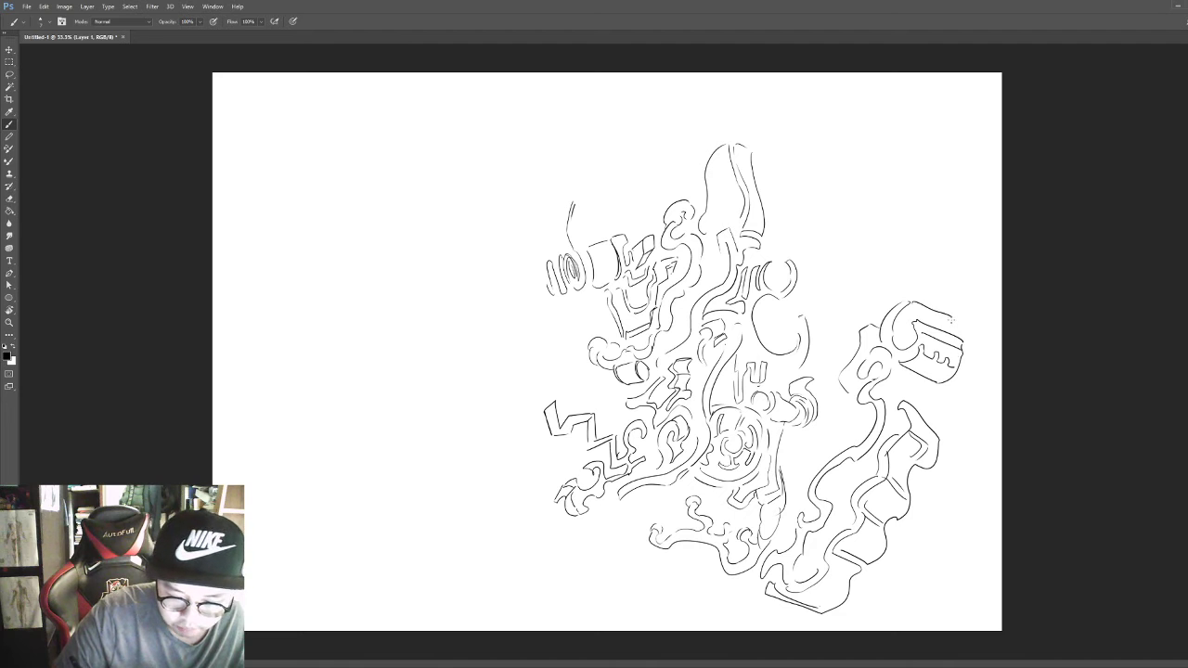
mouse_move(838, 325)
mouse_down()
mouse_move(825, 216)
mouse_move(806, 229)
mouse_move(833, 187)
mouse_move(835, 249)
mouse_move(862, 295)
mouse_move(850, 340)
mouse_move(871, 306)
mouse_move(870, 273)
mouse_move(851, 245)
mouse_move(901, 234)
mouse_move(908, 245)
mouse_move(898, 274)
mouse_move(880, 278)
mouse_move(901, 290)
mouse_move(873, 322)
mouse_up()
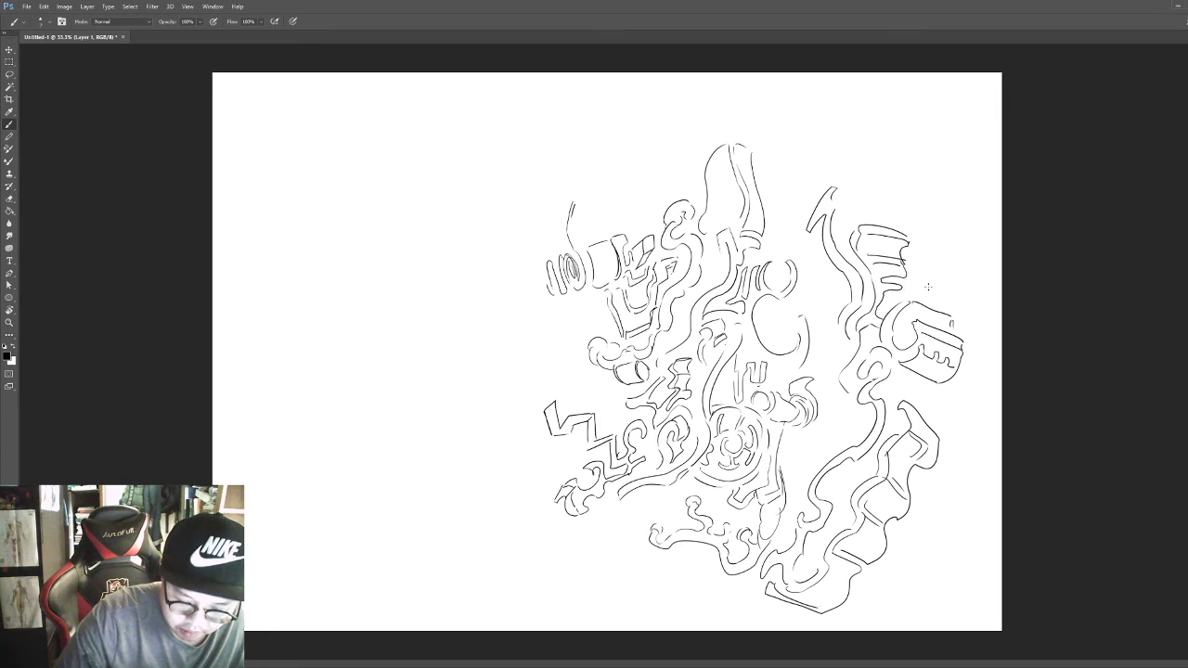
mouse_move(916, 290)
mouse_down()
mouse_move(910, 223)
mouse_move(883, 217)
mouse_move(884, 183)
mouse_move(873, 192)
mouse_move(909, 205)
mouse_move(934, 242)
mouse_move(923, 295)
mouse_move(949, 276)
mouse_move(945, 297)
mouse_move(968, 306)
mouse_move(975, 340)
mouse_move(949, 395)
mouse_move(893, 399)
mouse_up()
mouse_move(785, 174)
mouse_down()
mouse_move(783, 247)
mouse_move(788, 190)
mouse_move(796, 197)
mouse_move(785, 179)
mouse_move(804, 169)
mouse_move(790, 149)
mouse_move(774, 181)
mouse_move(796, 141)
mouse_up()
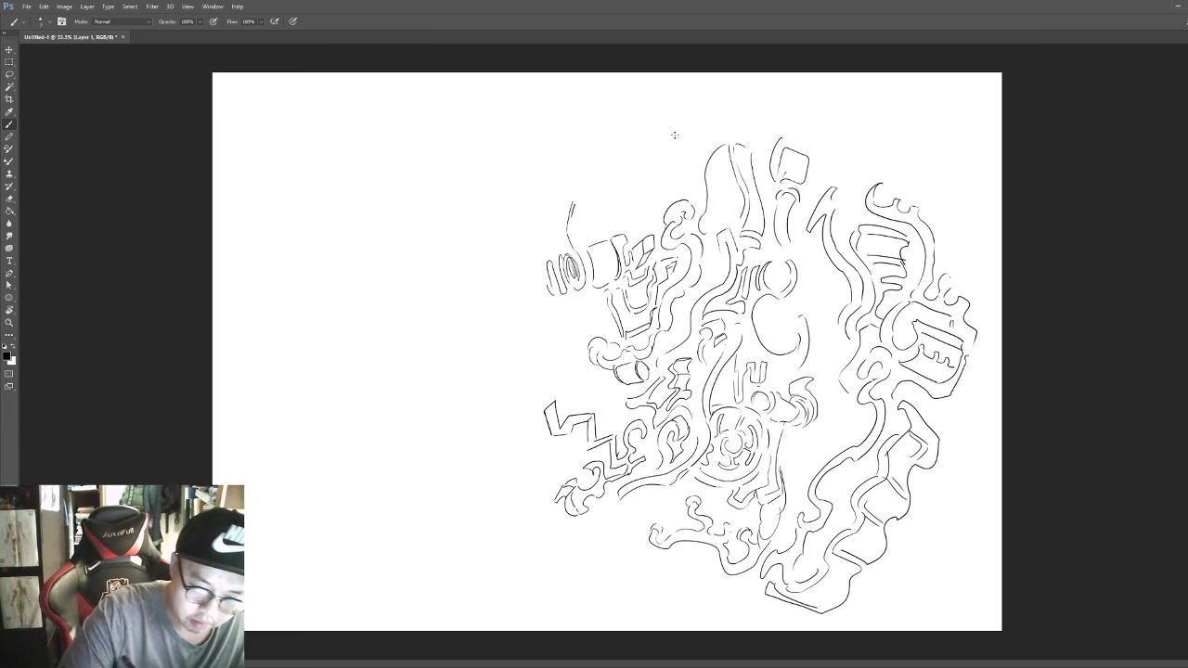
Draw hair-like arcs above the cluster, sweeping curves and a rounded lobe around the zigzag, and a fan of lines with waves below.
mouse_move(674, 136)
mouse_down()
mouse_move(619, 230)
mouse_move(658, 154)
mouse_move(707, 130)
mouse_move(672, 185)
mouse_move(702, 149)
mouse_up()
mouse_move(581, 295)
mouse_down()
mouse_move(584, 312)
mouse_move(499, 413)
mouse_move(556, 377)
mouse_move(587, 397)
mouse_move(525, 432)
mouse_move(568, 464)
mouse_move(534, 485)
mouse_up()
mouse_move(510, 422)
mouse_down()
mouse_move(516, 485)
mouse_move(508, 491)
mouse_move(510, 456)
mouse_move(485, 539)
mouse_move(505, 560)
mouse_up()
mouse_move(496, 497)
mouse_down()
mouse_move(508, 550)
mouse_move(595, 537)
mouse_move(538, 498)
mouse_move(538, 526)
mouse_move(542, 508)
mouse_move(554, 529)
mouse_move(527, 499)
mouse_move(534, 544)
mouse_move(525, 514)
mouse_move(592, 525)
mouse_move(599, 500)
mouse_move(605, 540)
mouse_up()
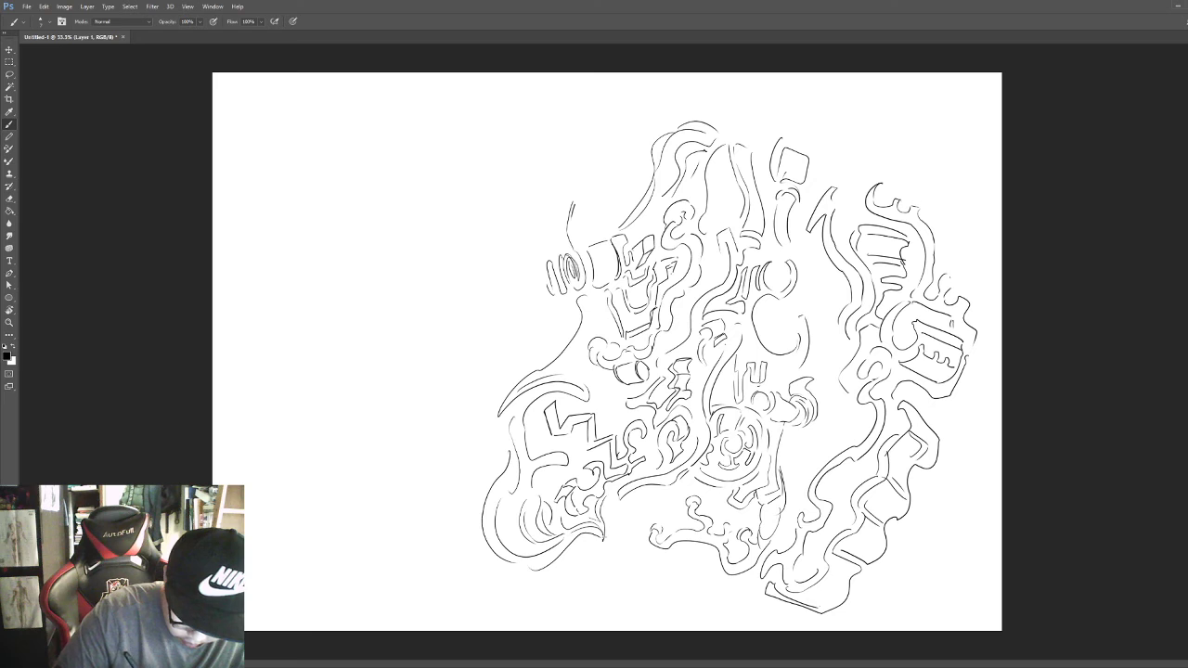
mouse_move(615, 496)
mouse_down()
mouse_move(601, 553)
mouse_move(609, 533)
mouse_move(670, 503)
mouse_move(668, 488)
mouse_move(625, 533)
mouse_up()
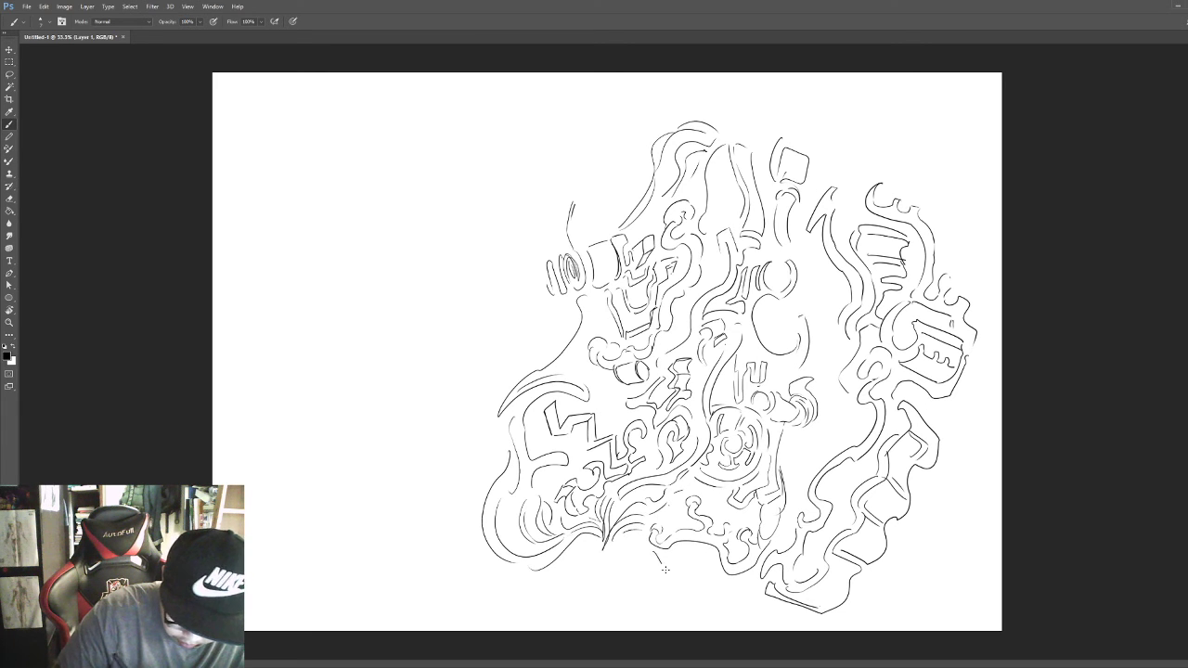
mouse_move(664, 569)
mouse_down()
mouse_move(698, 566)
mouse_move(681, 554)
mouse_move(699, 551)
mouse_move(614, 549)
mouse_move(639, 556)
mouse_move(681, 601)
mouse_move(655, 565)
mouse_move(720, 588)
mouse_move(709, 596)
mouse_move(747, 586)
mouse_move(704, 602)
mouse_move(776, 619)
mouse_up()
Fill the gaps between the wheel and the flowing bands with small angular blocks, an oval and a spiral inside the large open curve.
mouse_move(790, 451)
mouse_down()
mouse_move(828, 407)
mouse_move(833, 431)
mouse_move(800, 473)
mouse_up()
drag(845, 420, 844, 436)
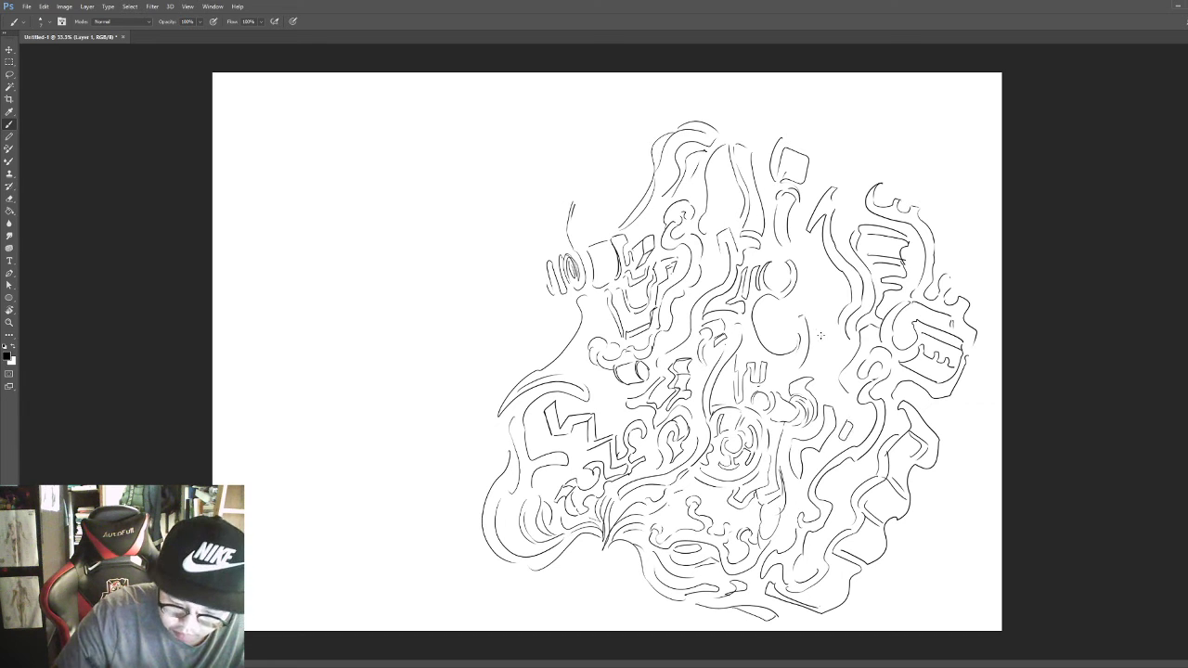
mouse_move(820, 336)
mouse_down()
mouse_move(817, 367)
mouse_move(842, 342)
mouse_move(818, 366)
mouse_up()
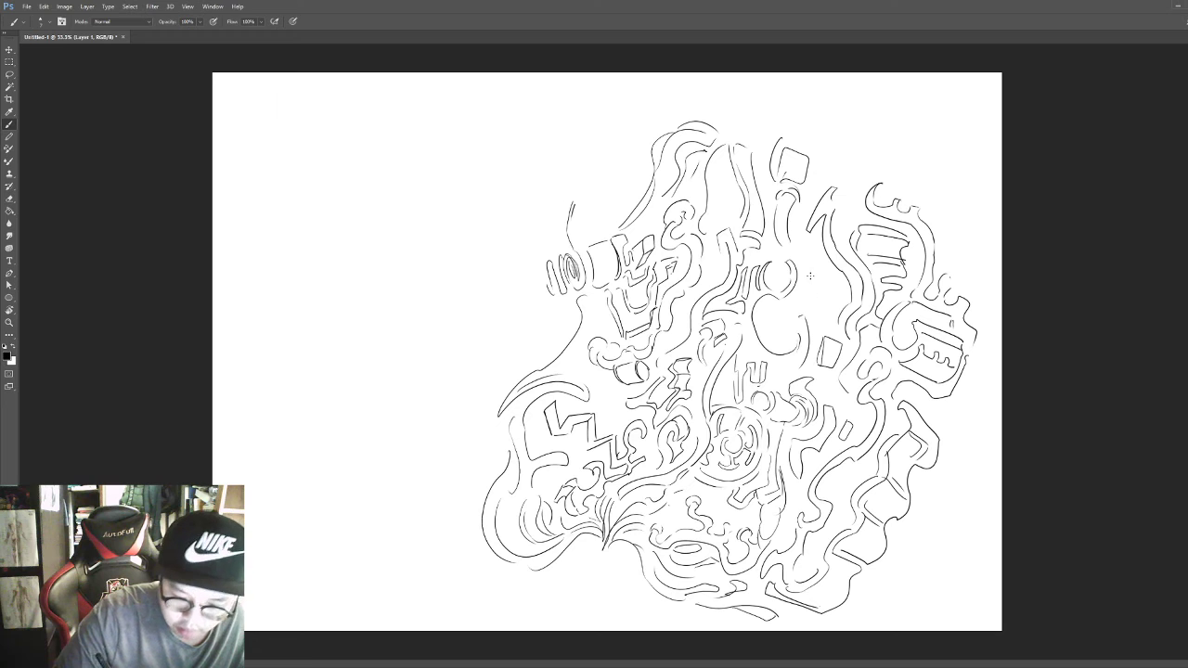
mouse_move(809, 276)
mouse_down()
mouse_move(808, 299)
mouse_move(811, 275)
mouse_move(828, 295)
mouse_move(809, 302)
mouse_up()
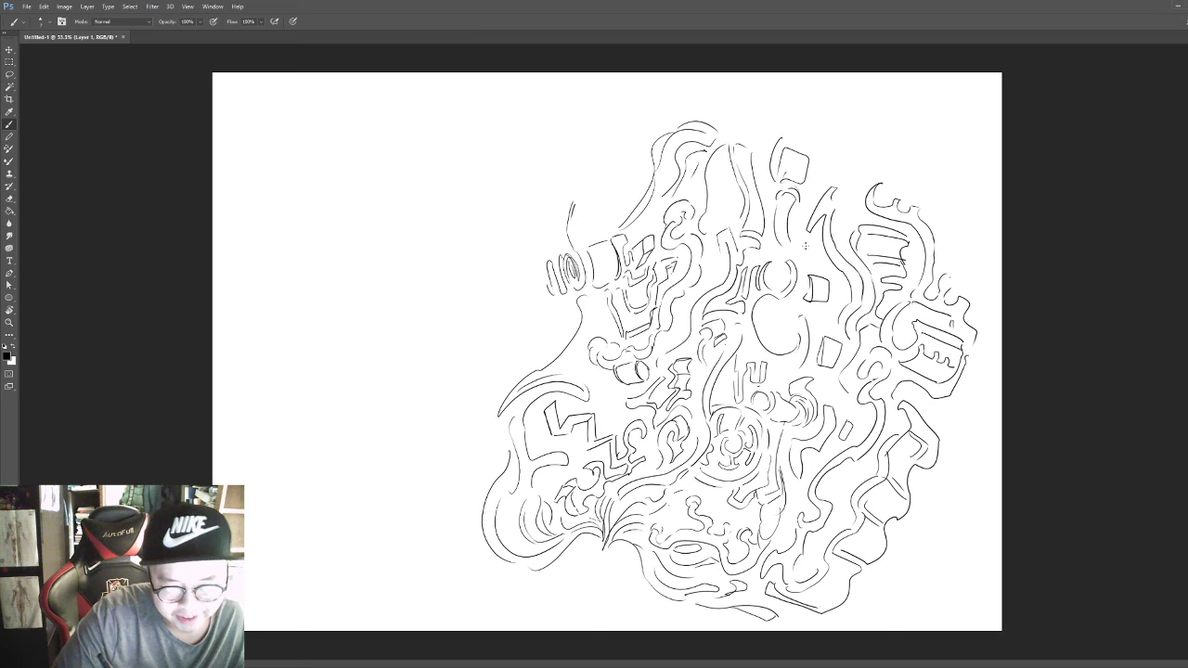
mouse_move(804, 243)
mouse_down()
mouse_move(809, 266)
mouse_move(801, 245)
mouse_move(812, 251)
mouse_up()
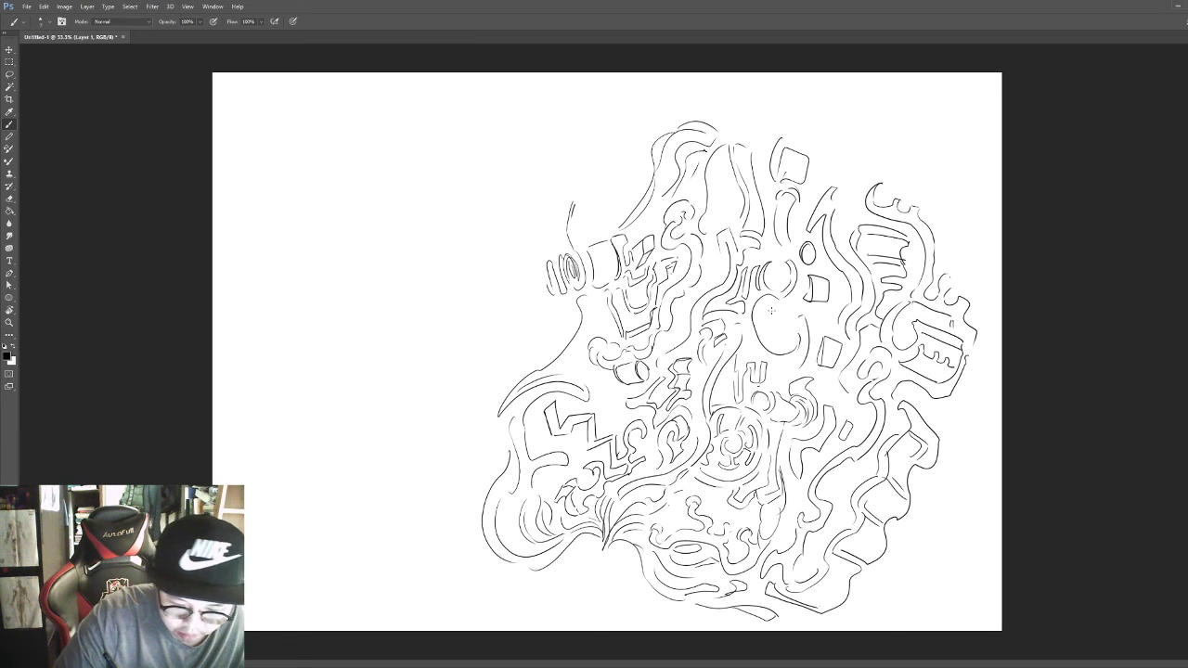
mouse_move(770, 310)
mouse_down()
mouse_move(781, 338)
mouse_move(768, 320)
mouse_move(785, 327)
mouse_up()
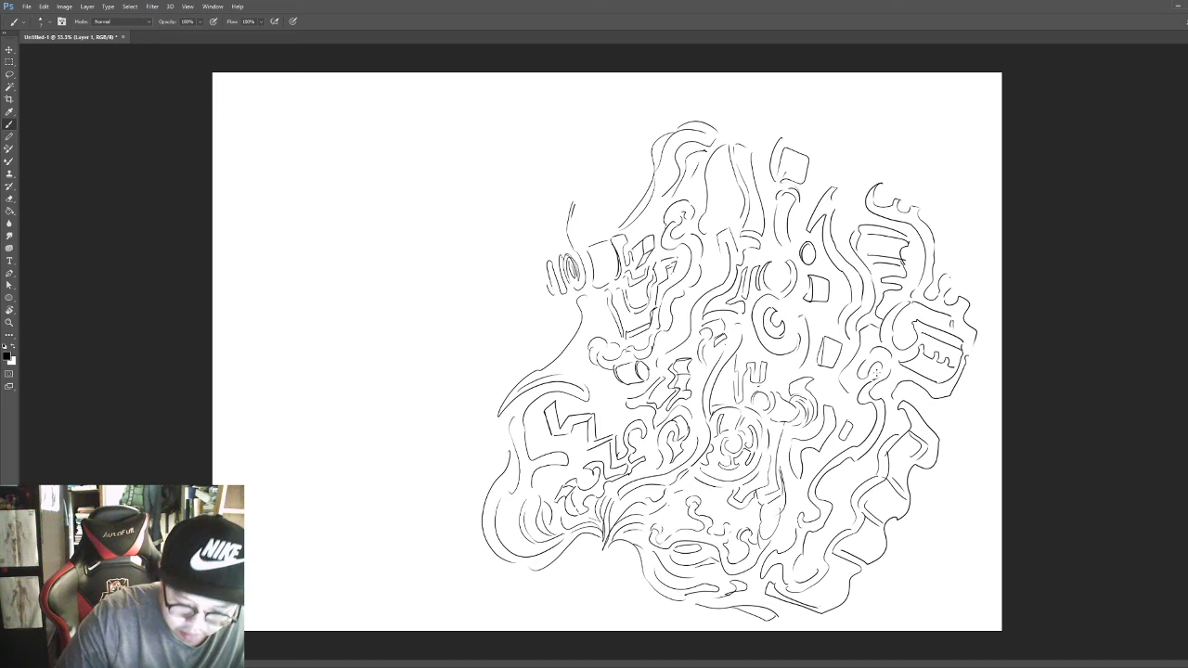
Draw a large crescent shape with a pointed tip on the canvas's left half and fill it with looping inner scrolls.
mouse_move(472, 379)
mouse_down()
mouse_move(501, 271)
mouse_move(487, 229)
mouse_move(414, 282)
mouse_move(433, 283)
mouse_move(441, 380)
mouse_up()
mouse_move(414, 277)
mouse_down()
mouse_move(425, 399)
mouse_move(471, 391)
mouse_move(475, 414)
mouse_move(486, 380)
mouse_up()
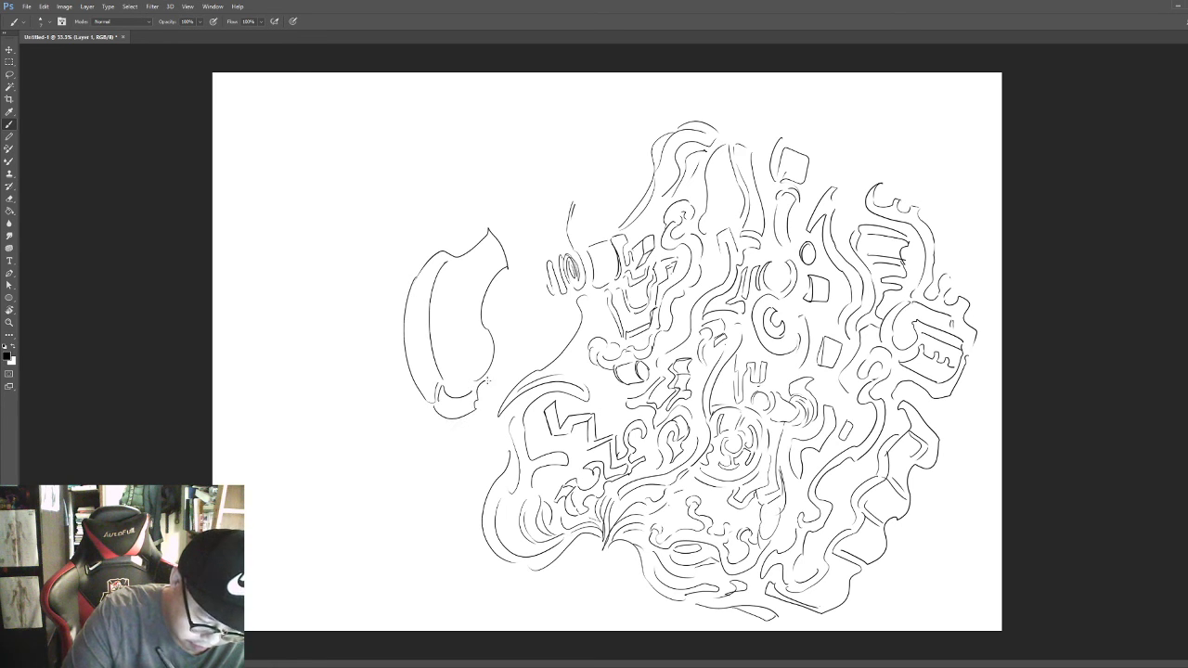
mouse_move(448, 304)
mouse_down()
mouse_move(472, 281)
mouse_move(441, 342)
mouse_move(455, 376)
mouse_up()
mouse_move(452, 332)
mouse_down()
mouse_move(471, 359)
mouse_move(468, 323)
mouse_up()
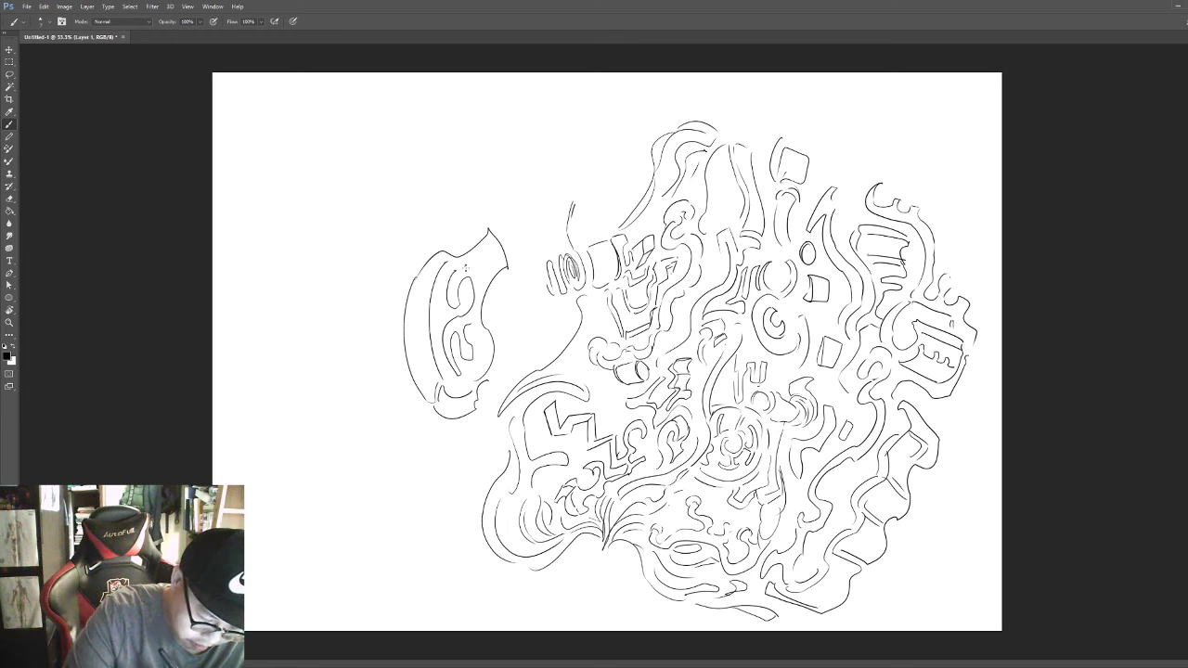
Connect the crescent to the coil with a striped block and a ringed oval, and draw angular pipe shapes rising above them.
mouse_move(496, 230)
mouse_down()
mouse_move(510, 260)
mouse_move(534, 216)
mouse_up()
mouse_move(535, 215)
mouse_down()
mouse_move(542, 238)
mouse_move(519, 256)
mouse_move(503, 362)
mouse_up()
mouse_move(522, 316)
mouse_down()
mouse_move(532, 345)
mouse_move(538, 306)
mouse_move(546, 343)
mouse_move(543, 297)
mouse_up()
mouse_move(540, 297)
mouse_down()
mouse_move(539, 353)
mouse_move(549, 304)
mouse_move(560, 348)
mouse_up()
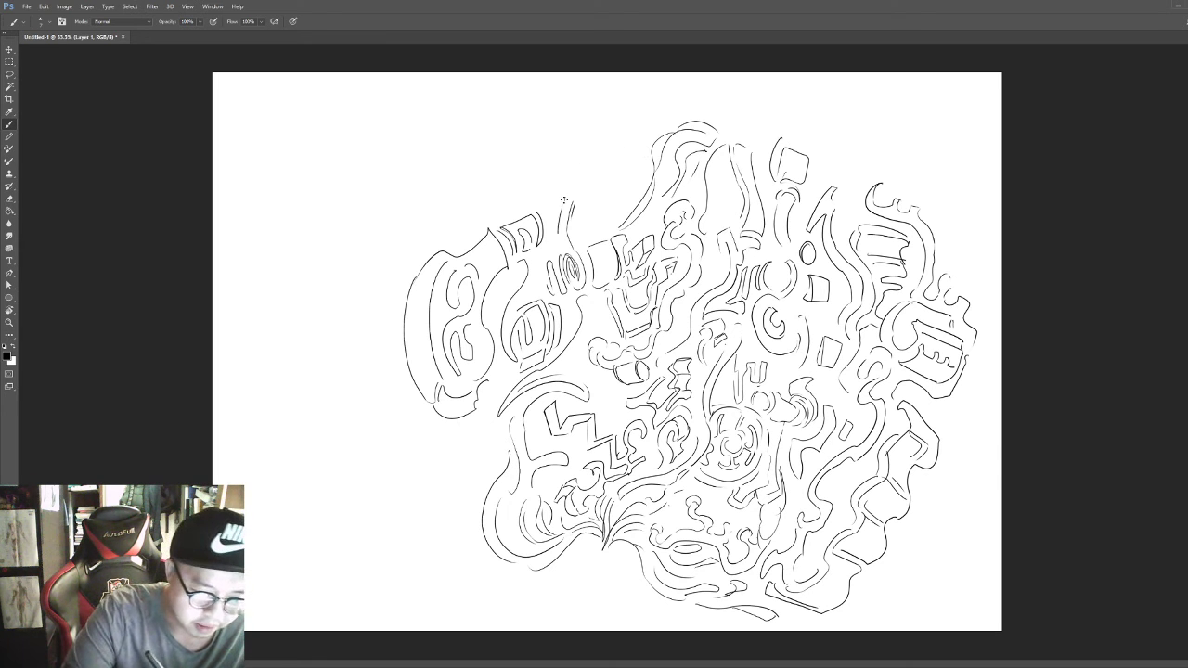
mouse_move(563, 199)
mouse_down()
mouse_move(578, 239)
mouse_move(600, 174)
mouse_up()
mouse_move(547, 231)
mouse_down()
mouse_move(560, 148)
mouse_move(508, 162)
mouse_move(576, 115)
mouse_move(572, 146)
mouse_move(613, 118)
mouse_move(583, 135)
mouse_move(580, 160)
mouse_move(619, 148)
mouse_move(585, 178)
mouse_move(607, 199)
mouse_move(627, 173)
mouse_move(612, 217)
mouse_move(594, 228)
mouse_move(632, 186)
mouse_up()
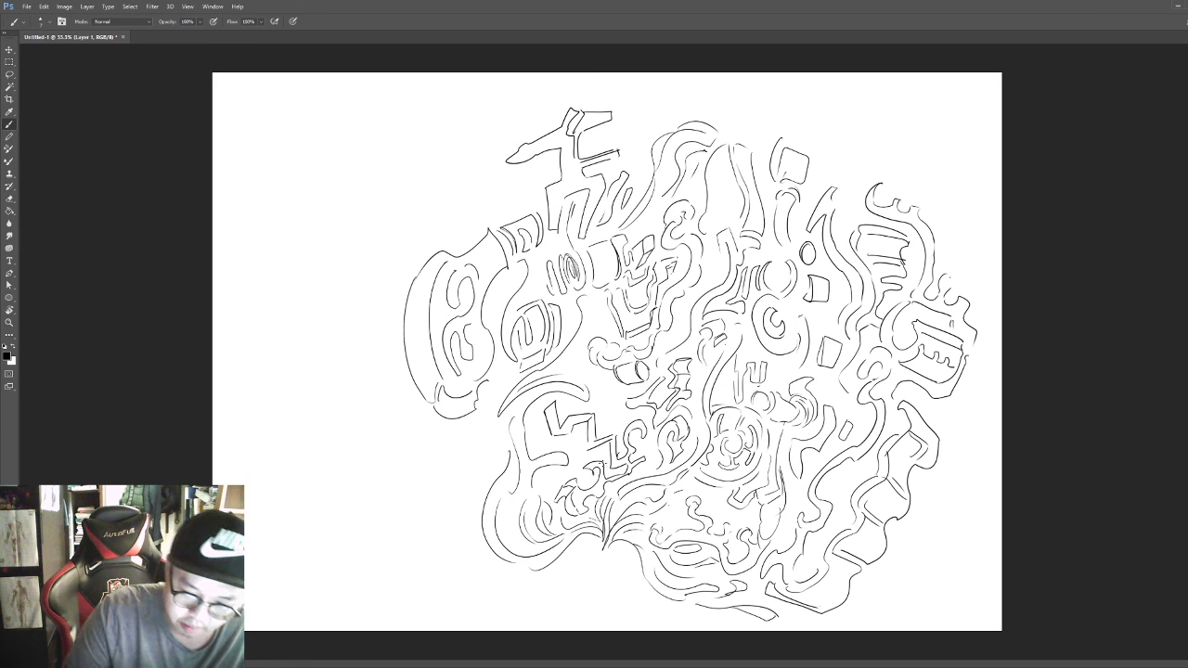
Wrap the doodle's left side in long nested contour curves, from above the crescent around to the bottom fan of lines.
drag(368, 317, 397, 447)
mouse_move(384, 344)
mouse_down()
mouse_move(412, 443)
mouse_move(473, 434)
mouse_move(451, 432)
mouse_up()
mouse_move(447, 435)
mouse_down()
mouse_move(479, 431)
mouse_move(388, 478)
mouse_move(361, 414)
mouse_move(358, 297)
mouse_move(423, 244)
mouse_move(458, 238)
mouse_move(506, 116)
mouse_up()
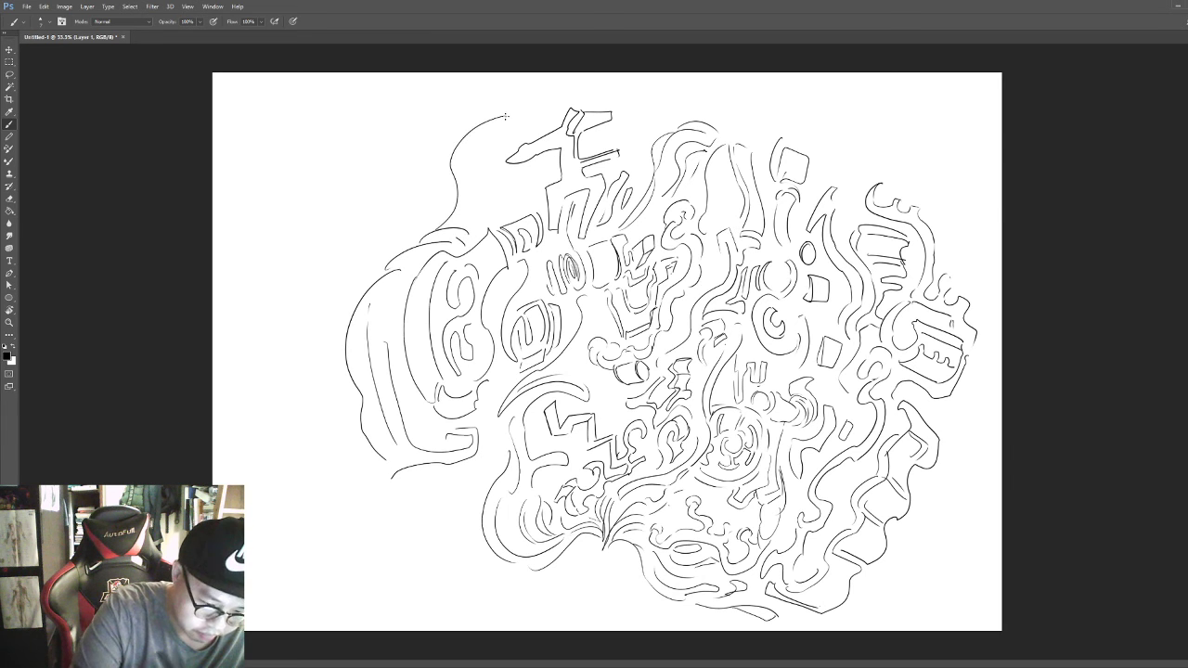
mouse_move(508, 180)
mouse_down()
mouse_move(479, 199)
mouse_move(500, 208)
mouse_move(479, 221)
mouse_up()
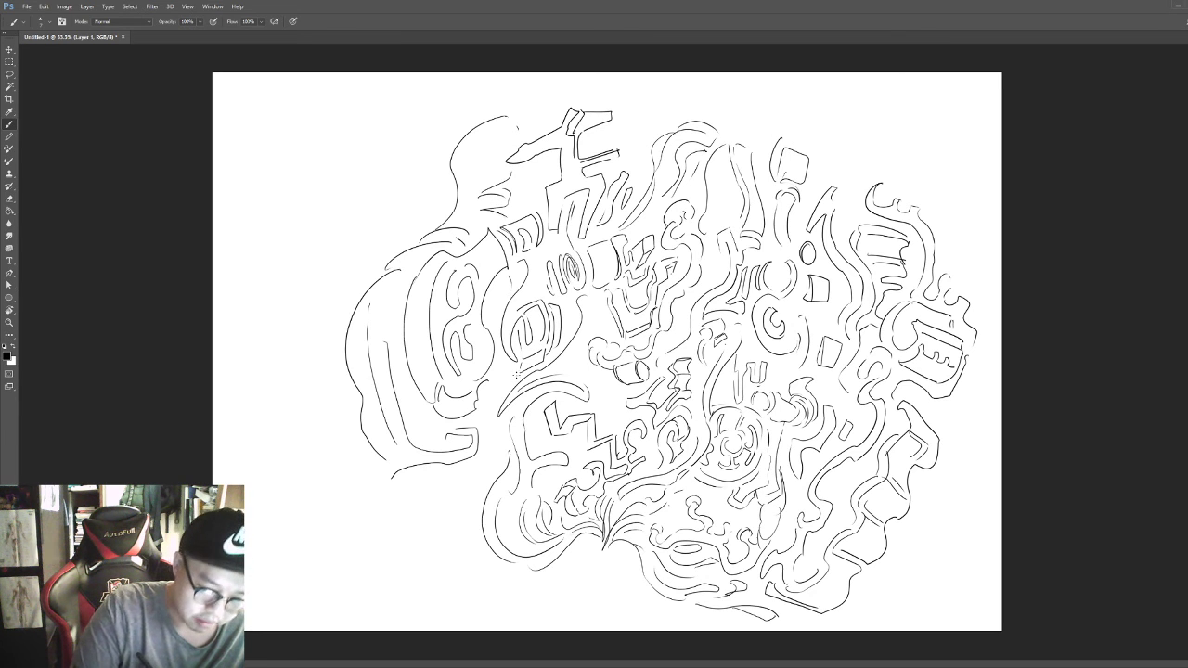
mouse_move(394, 475)
mouse_down()
mouse_move(453, 506)
mouse_move(453, 582)
mouse_move(468, 598)
mouse_up()
mouse_move(461, 539)
mouse_down()
mouse_move(483, 601)
mouse_move(506, 579)
mouse_move(568, 590)
mouse_move(611, 570)
mouse_move(577, 594)
mouse_move(636, 574)
mouse_up()
mouse_move(594, 553)
mouse_down()
mouse_move(635, 580)
mouse_move(628, 562)
mouse_up()
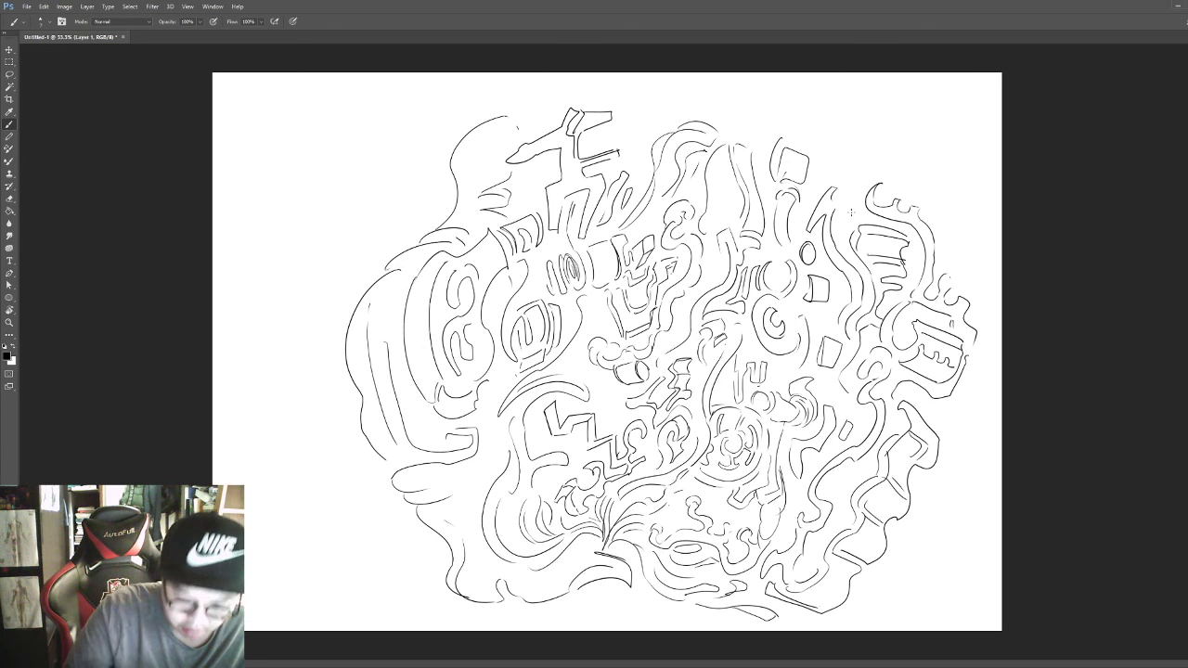
Fill the canvas's upper-right corner, right edge and upper edge with spikes, zigzags, forked bars and a comb-like band.
mouse_move(821, 104)
mouse_down()
mouse_move(823, 135)
mouse_move(864, 109)
mouse_up()
mouse_move(852, 145)
mouse_down()
mouse_move(827, 167)
mouse_move(790, 116)
mouse_move(759, 146)
mouse_move(828, 174)
mouse_move(820, 183)
mouse_move(865, 153)
mouse_move(859, 186)
mouse_move(880, 158)
mouse_move(889, 179)
mouse_move(906, 169)
mouse_move(894, 146)
mouse_move(917, 157)
mouse_move(923, 144)
mouse_move(897, 137)
mouse_move(920, 133)
mouse_move(946, 179)
mouse_move(930, 183)
mouse_move(927, 153)
mouse_move(900, 189)
mouse_move(941, 211)
mouse_move(948, 192)
mouse_move(963, 222)
mouse_move(942, 239)
mouse_move(963, 275)
mouse_up()
mouse_move(929, 405)
mouse_down()
mouse_move(957, 432)
mouse_move(951, 479)
mouse_move(924, 478)
mouse_move(915, 556)
mouse_move(896, 552)
mouse_move(896, 584)
mouse_move(872, 594)
mouse_move(870, 610)
mouse_move(928, 565)
mouse_move(936, 501)
mouse_move(952, 490)
mouse_move(960, 521)
mouse_move(938, 570)
mouse_move(989, 517)
mouse_move(977, 556)
mouse_move(929, 608)
mouse_move(916, 593)
mouse_move(922, 611)
mouse_move(946, 613)
mouse_move(959, 587)
mouse_move(988, 613)
mouse_up()
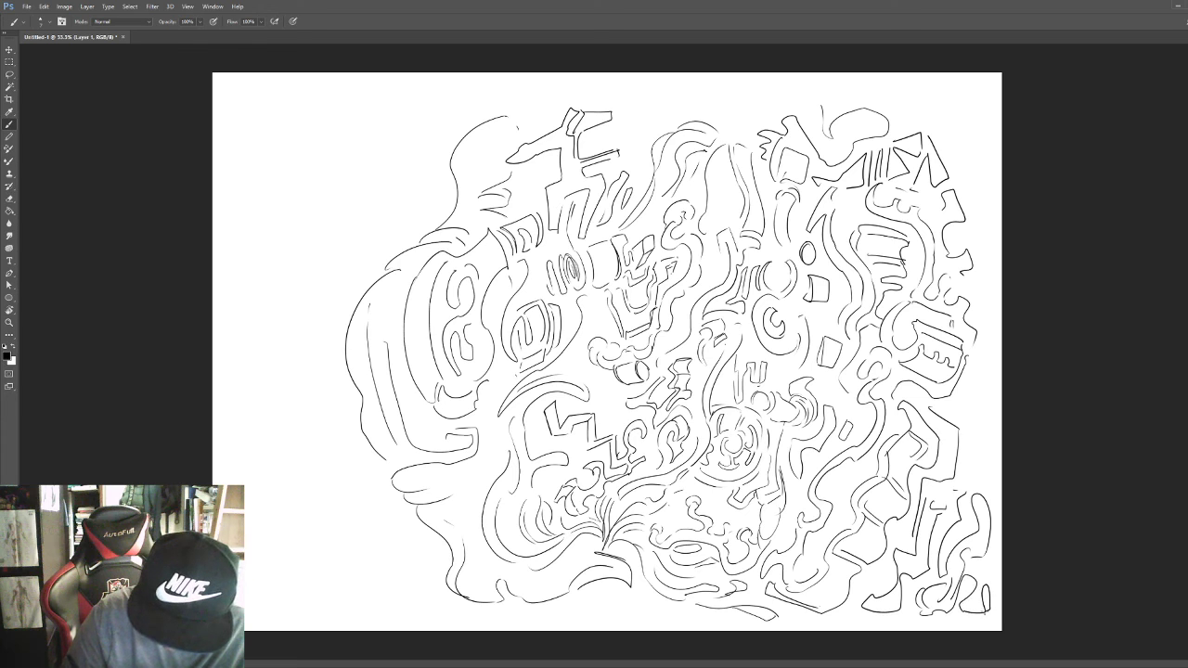
mouse_move(973, 459)
mouse_down()
mouse_move(962, 407)
mouse_move(975, 360)
mouse_move(983, 392)
mouse_move(988, 359)
mouse_move(983, 464)
mouse_up()
drag(970, 309, 981, 287)
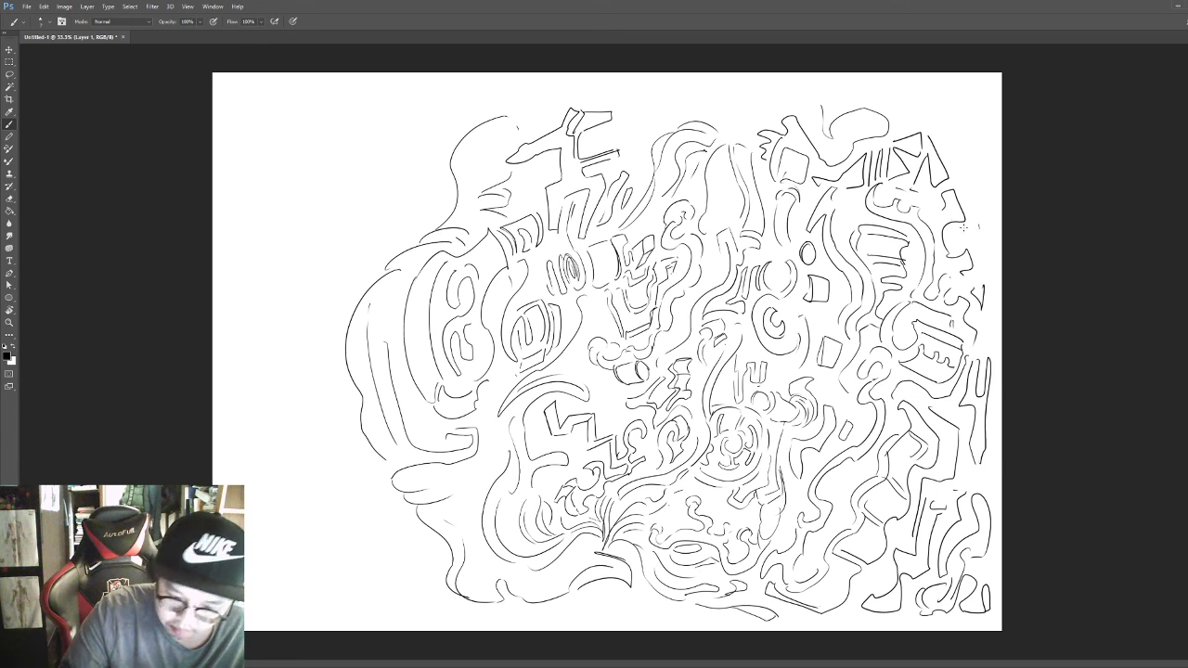
mouse_move(623, 106)
mouse_down()
mouse_move(609, 130)
mouse_move(631, 132)
mouse_move(657, 107)
mouse_move(643, 89)
mouse_move(692, 83)
mouse_move(657, 108)
mouse_move(686, 89)
mouse_move(726, 102)
mouse_move(740, 90)
mouse_move(733, 123)
mouse_move(750, 130)
mouse_move(745, 100)
mouse_move(759, 86)
mouse_move(787, 100)
mouse_move(762, 112)
mouse_up()
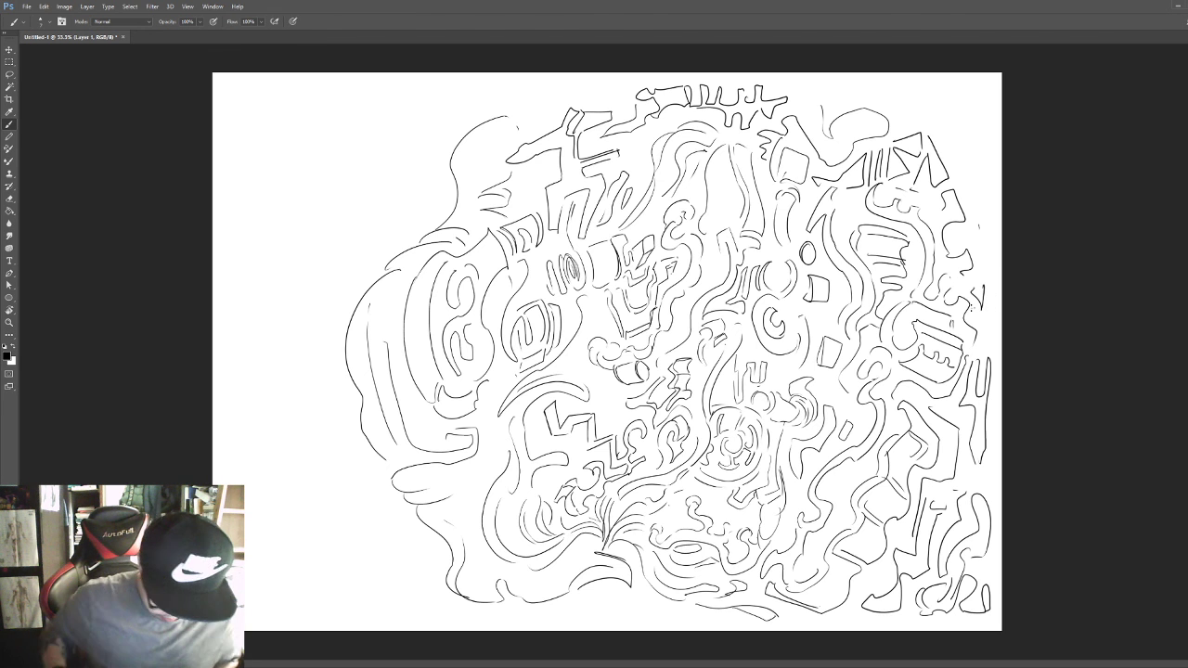
key(ctrl+plus)
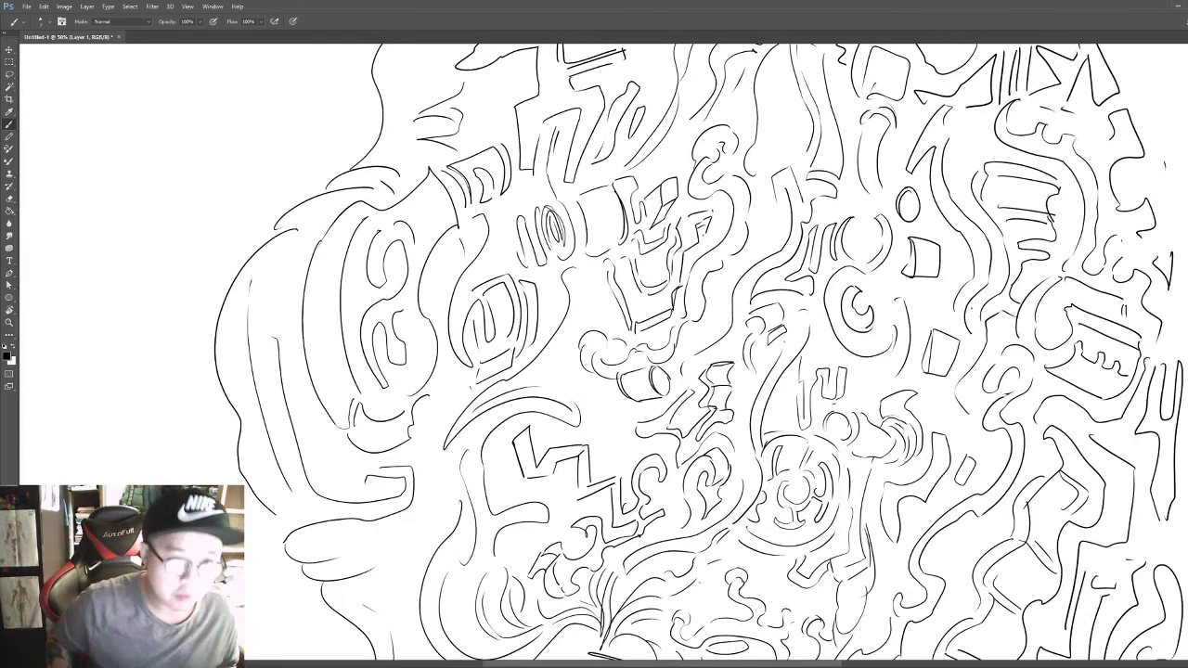
mouse_move(694, 322)
mouse_down()
mouse_move(631, 303)
mouse_move(569, 303)
mouse_up()
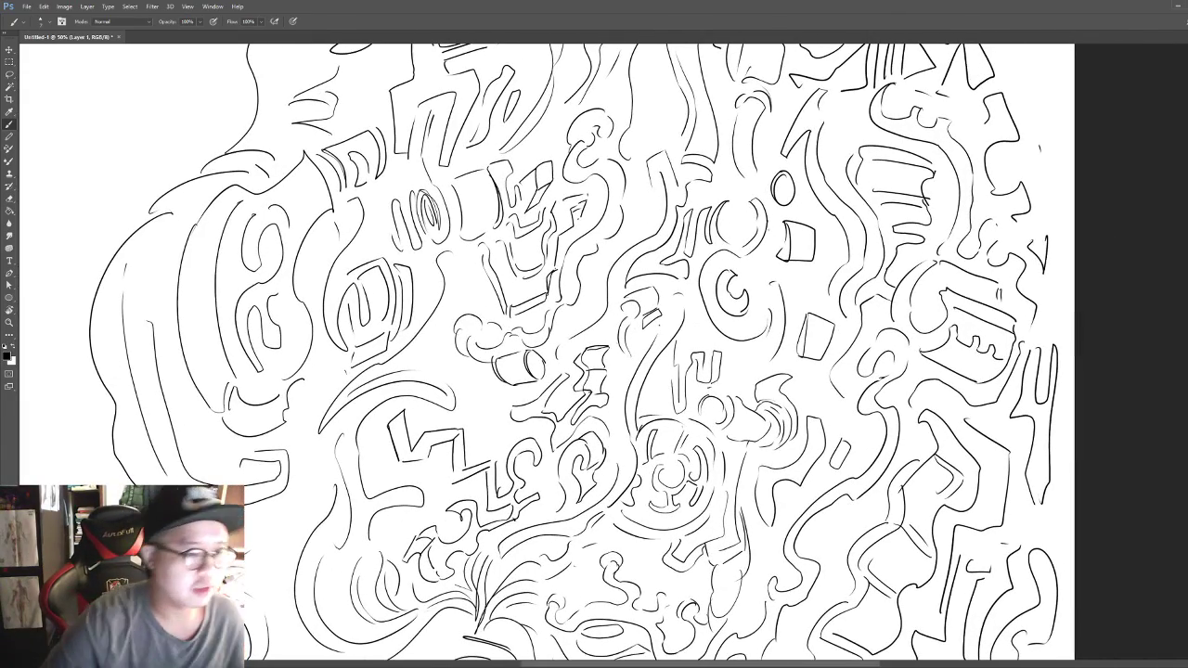